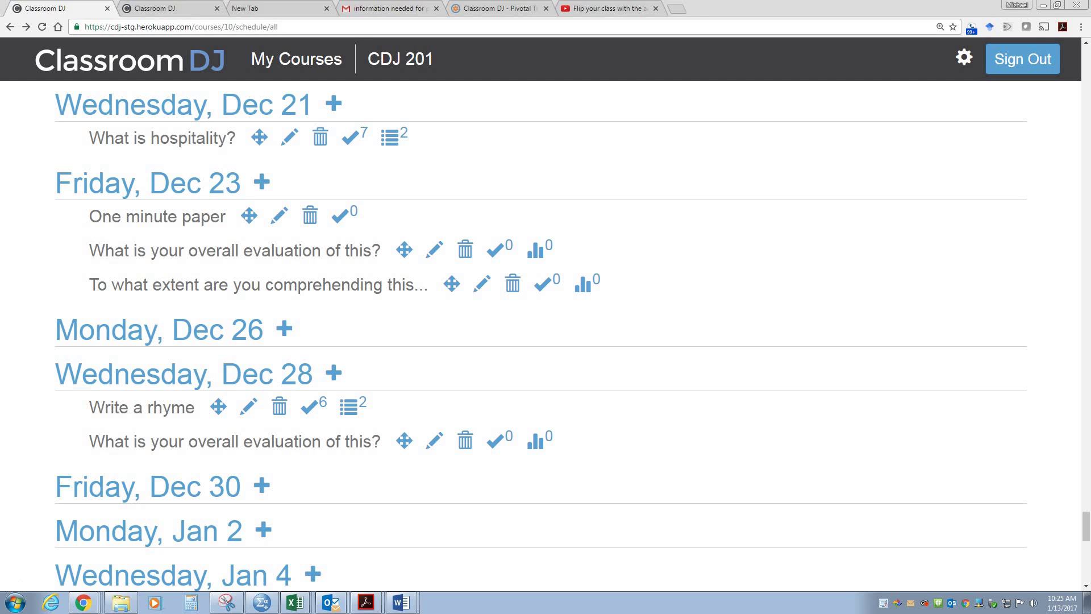
# Open the submissions for the Dec 21 "What is hospitality?" activity and review the one scored 6.0
pyautogui.click(357, 140)
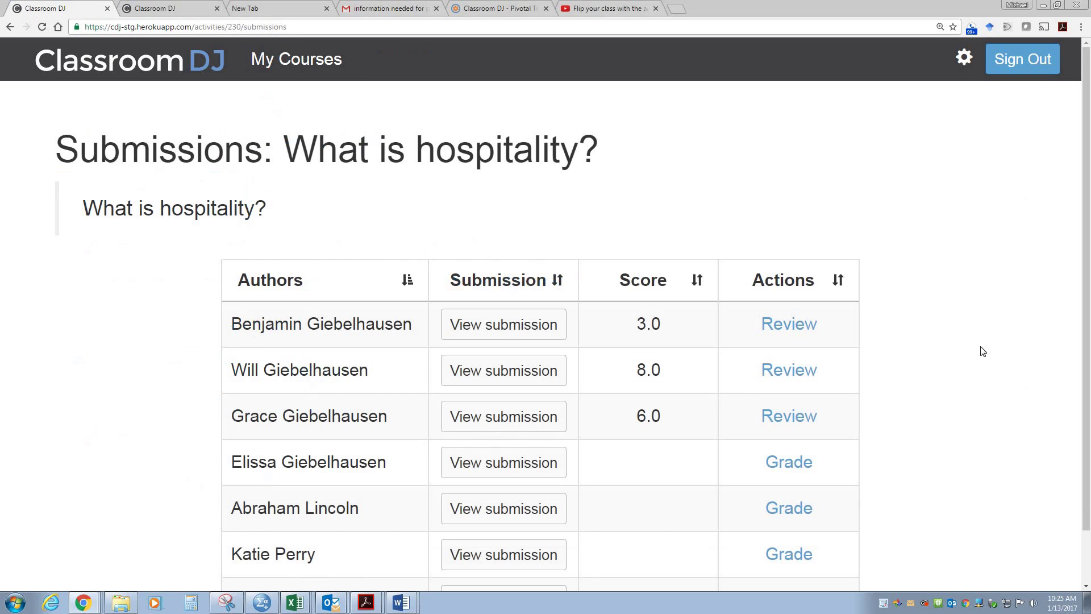
pyautogui.click(794, 417)
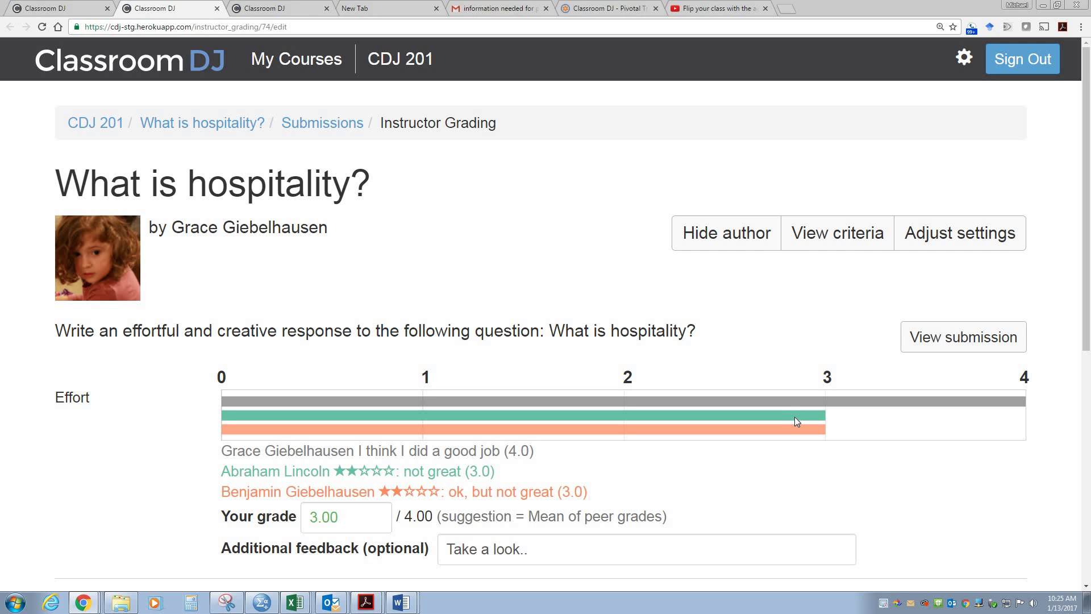
# Examine the self and peer grades and comments for the Effort and Creativity criteria
pyautogui.scroll(-2, 800, 421)
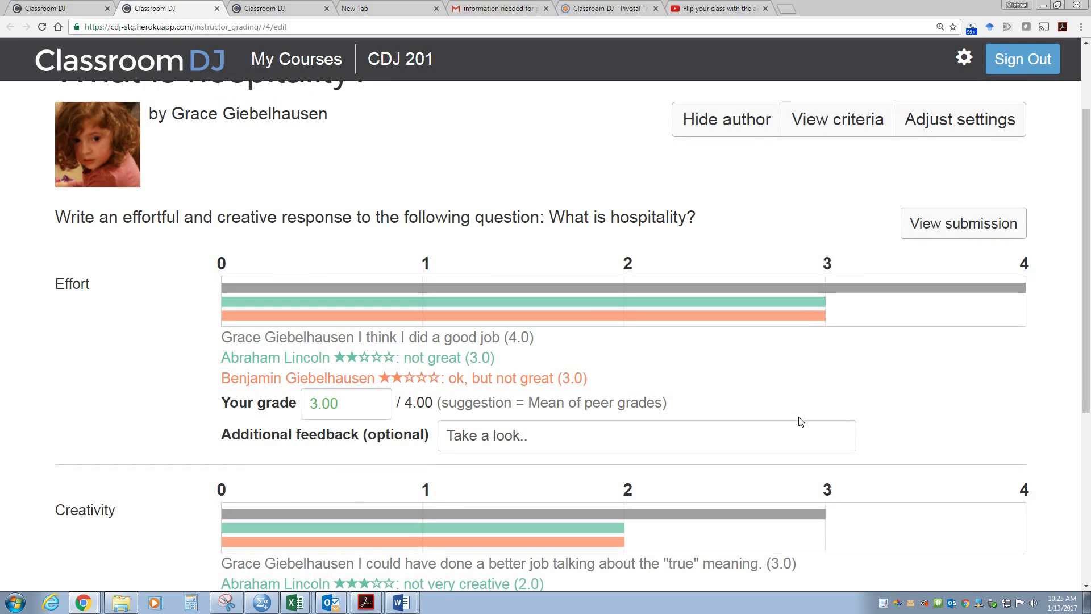
pyautogui.scroll(-2, 801, 422)
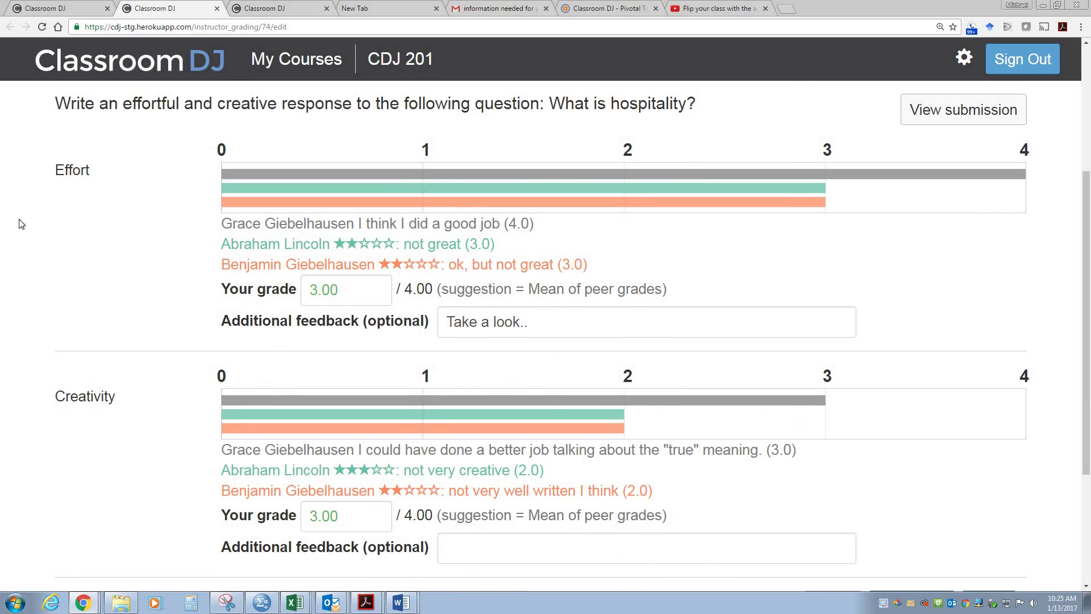
pyautogui.doubleClick(102, 171)
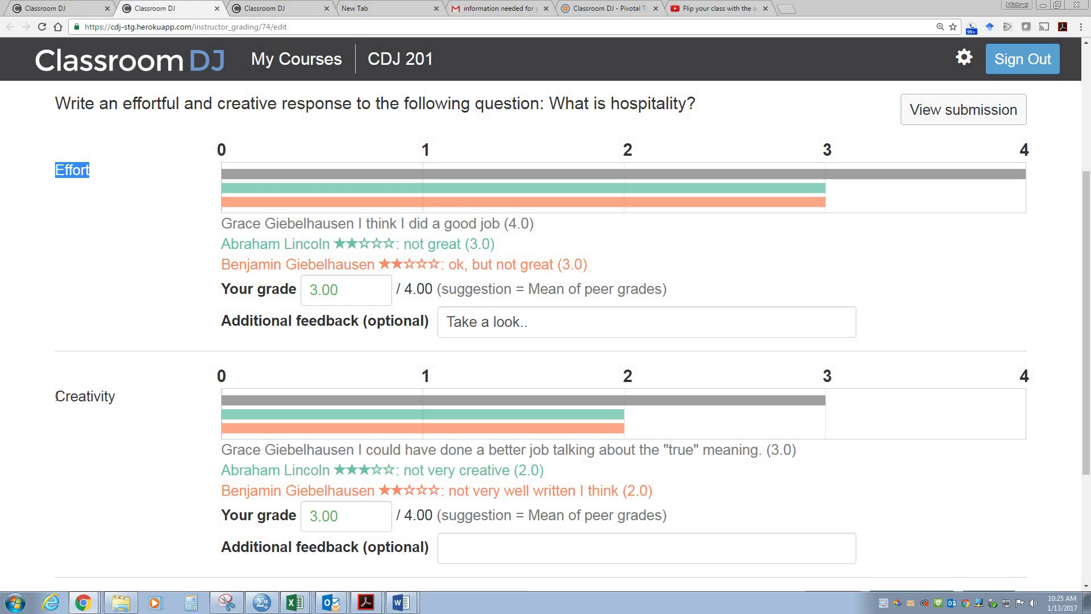
pyautogui.doubleClick(94, 396)
pyautogui.click(154, 467)
# Hide the author's identity on the instructor grading page
pyautogui.scroll(3, 648, 178)
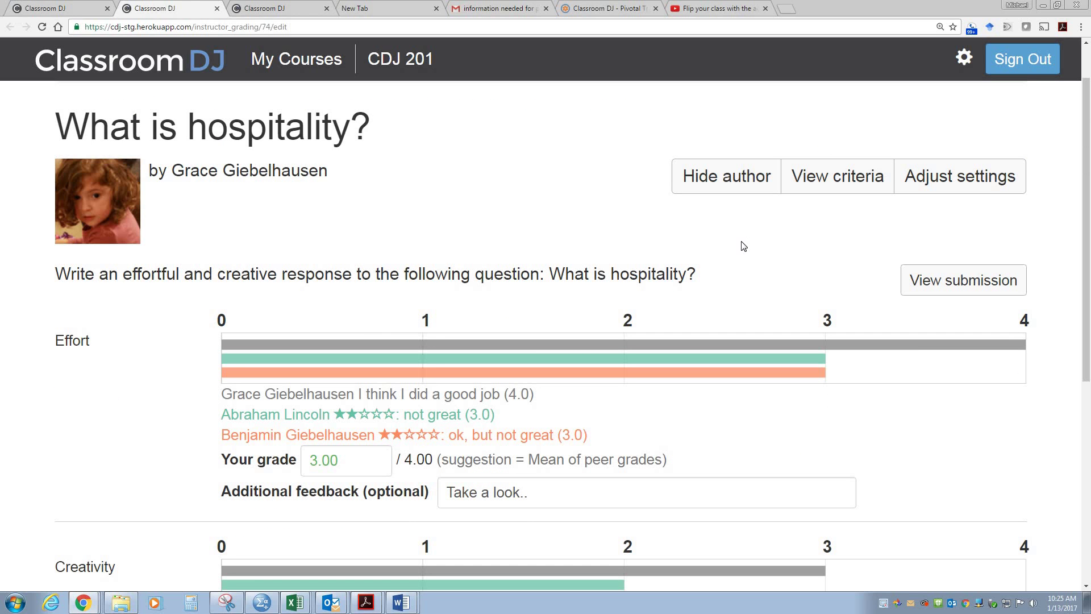
pyautogui.click(727, 183)
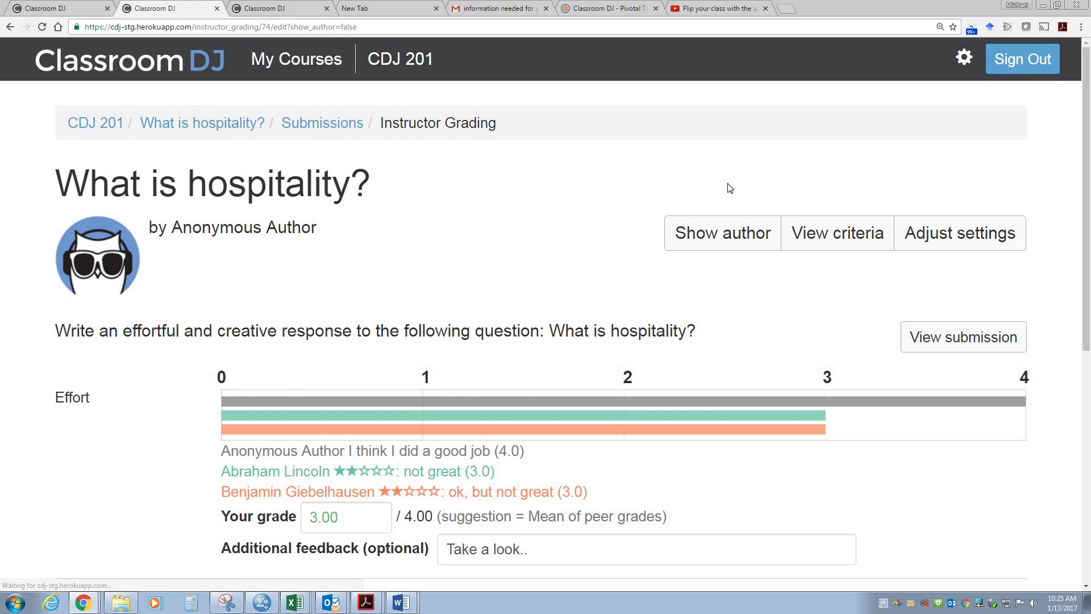
# View the activity's grading criteria and model response, and return to the grading page
pyautogui.scroll(-1, 641, 232)
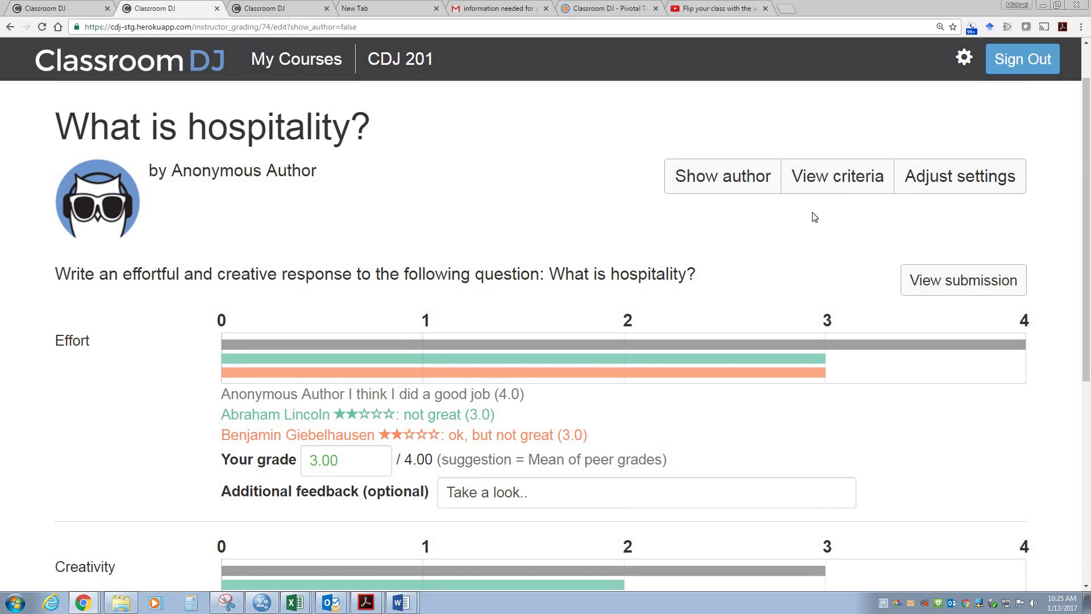
pyautogui.click(842, 183)
pyautogui.scroll(-3, 783, 294)
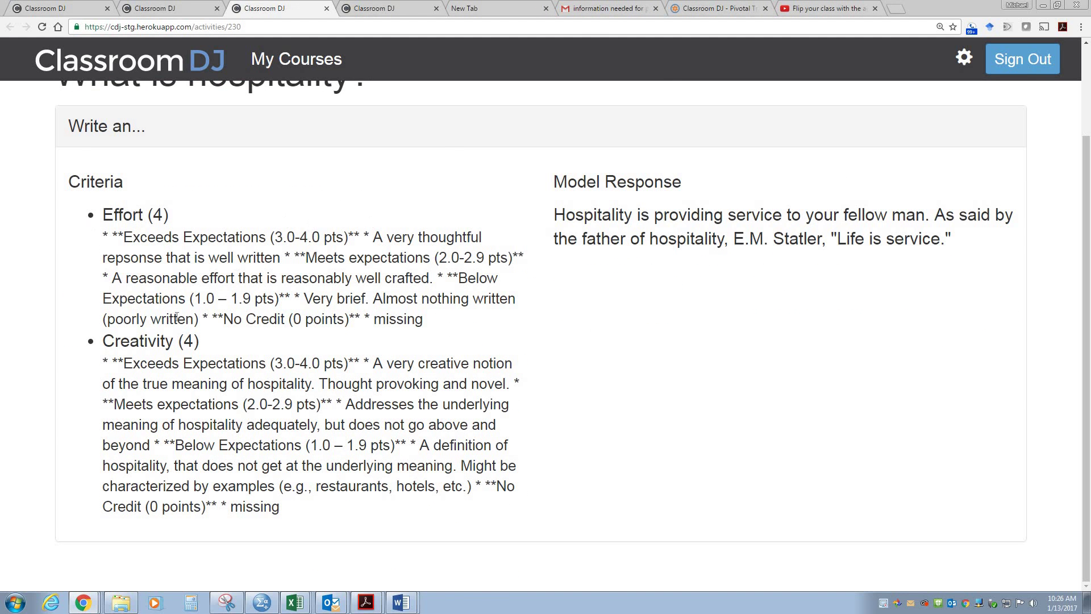
pyautogui.click(326, 9)
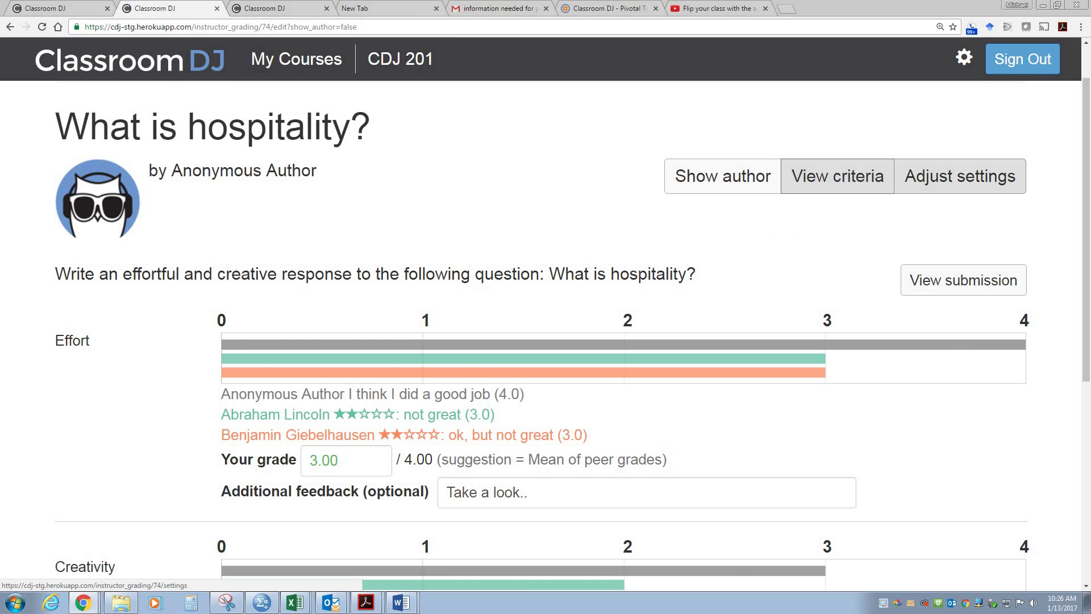
# Set the grade suggester to "Mean of all grades" in the grading settings and save the change
pyautogui.click(969, 180)
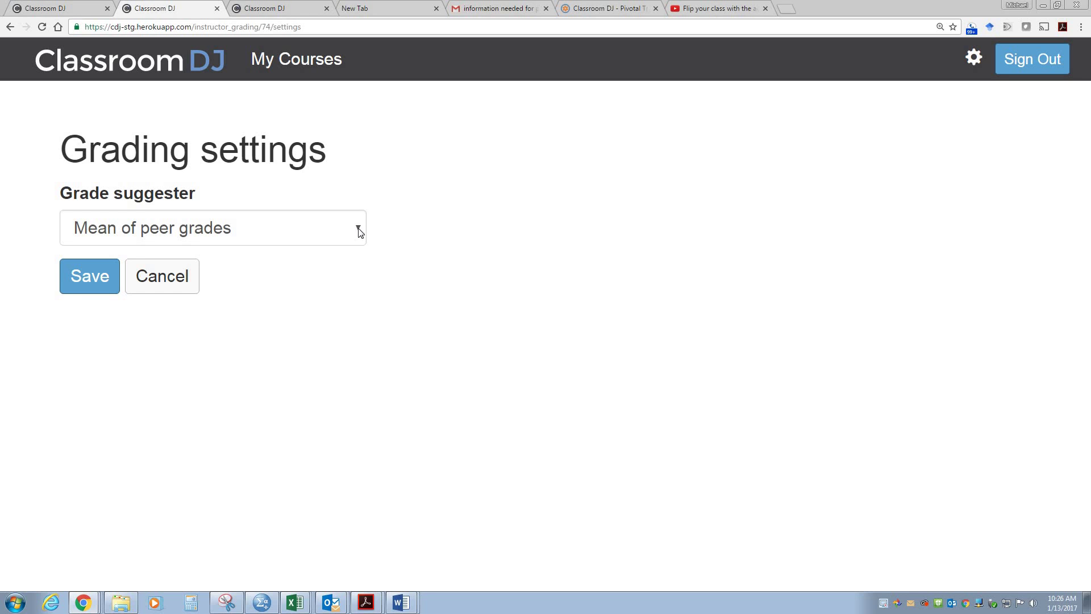
pyautogui.click(360, 231)
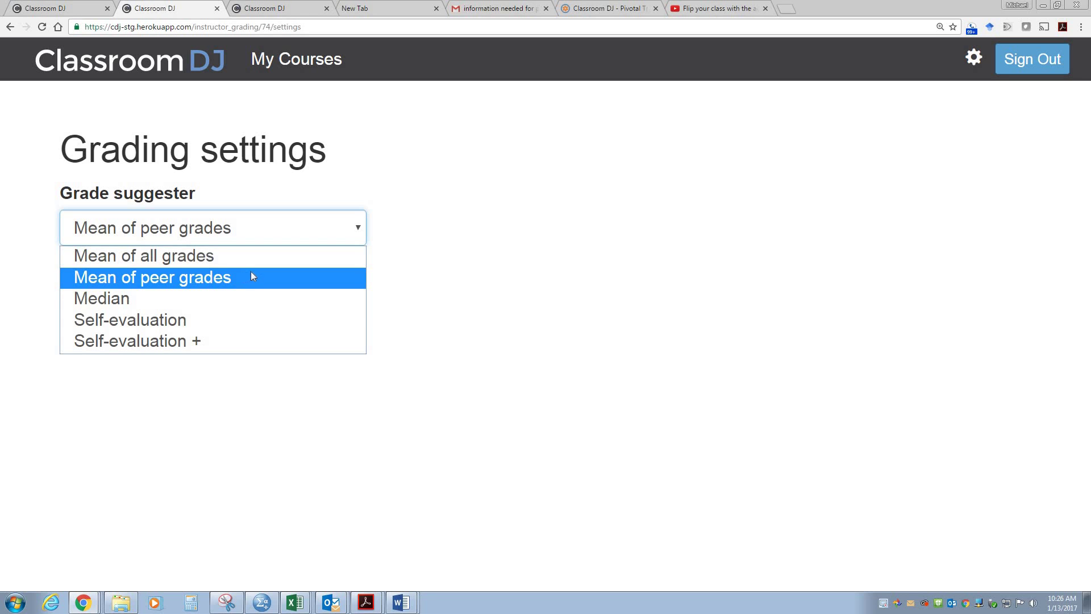
pyautogui.click(248, 278)
pyautogui.click(358, 229)
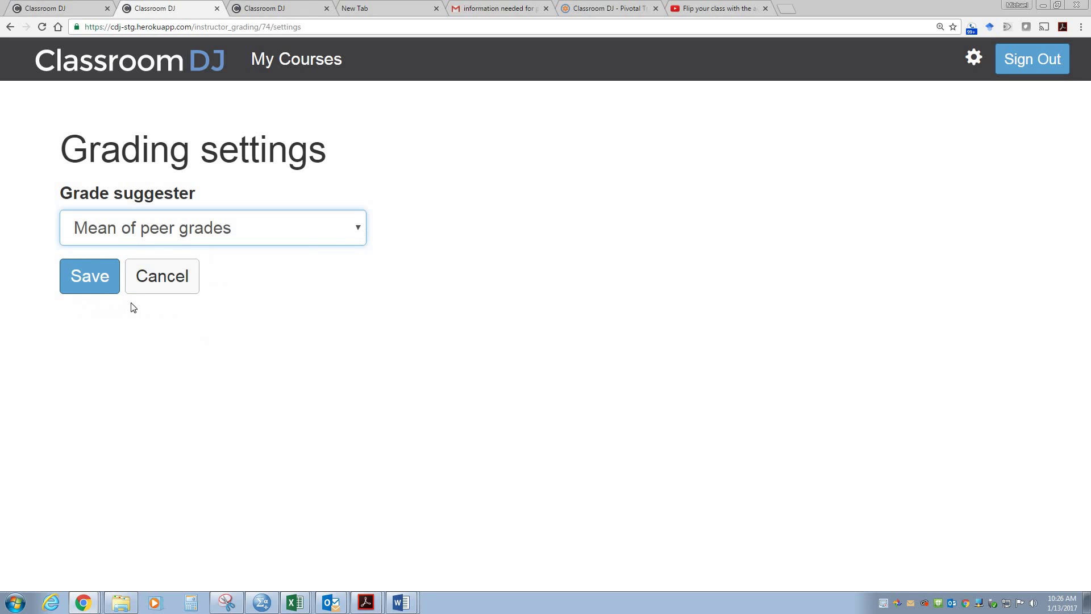
pyautogui.click(150, 322)
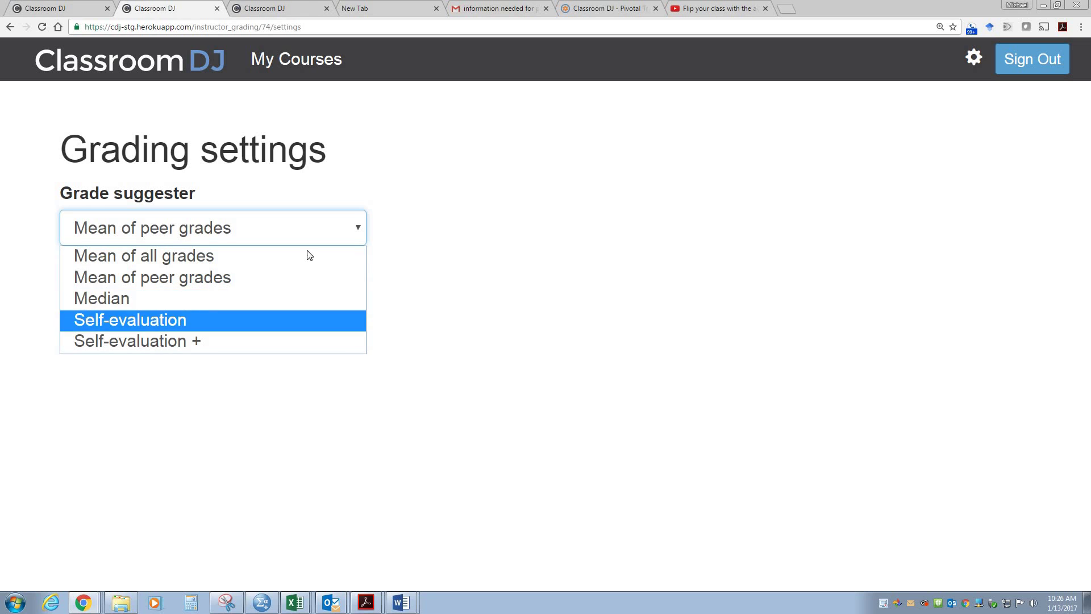
pyautogui.click(361, 229)
pyautogui.click(196, 262)
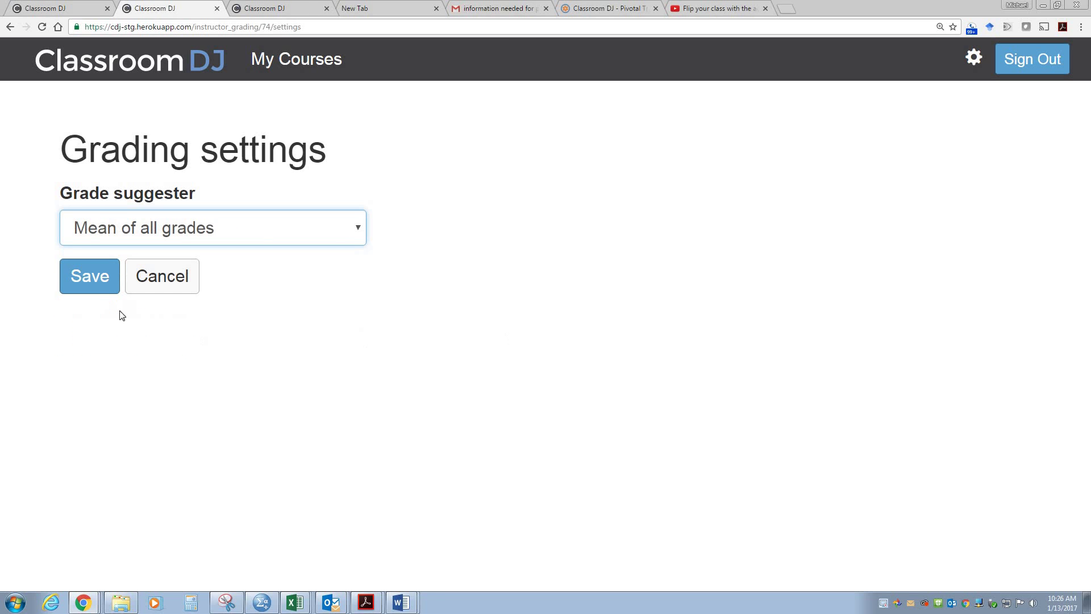
pyautogui.click(102, 285)
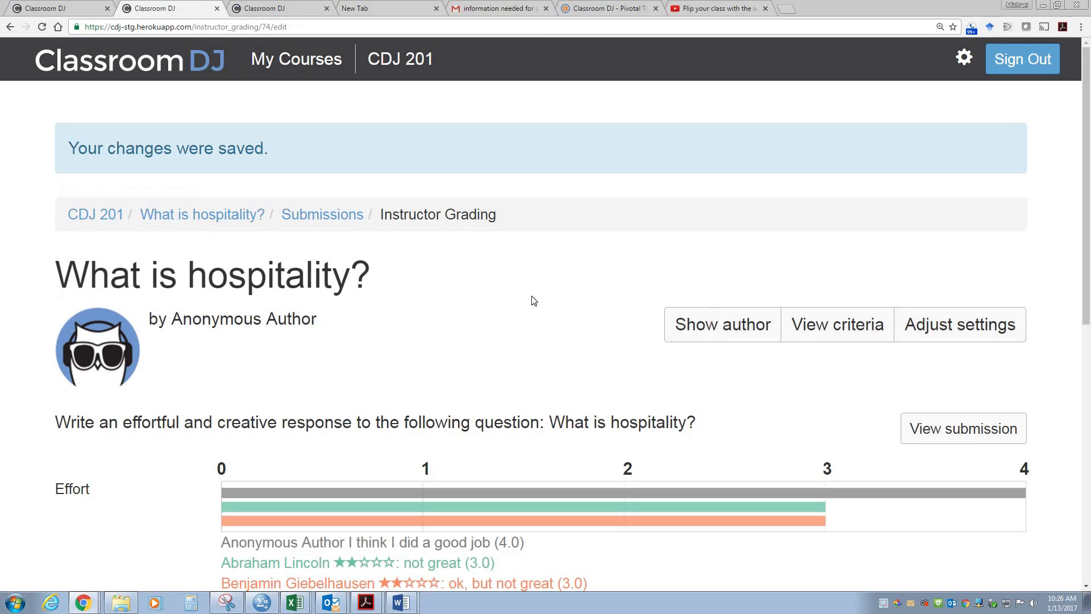
# Examine the author's self-evaluation and the two peer reviewers' feedback for the Effort criterion
pyautogui.scroll(-3, 535, 300)
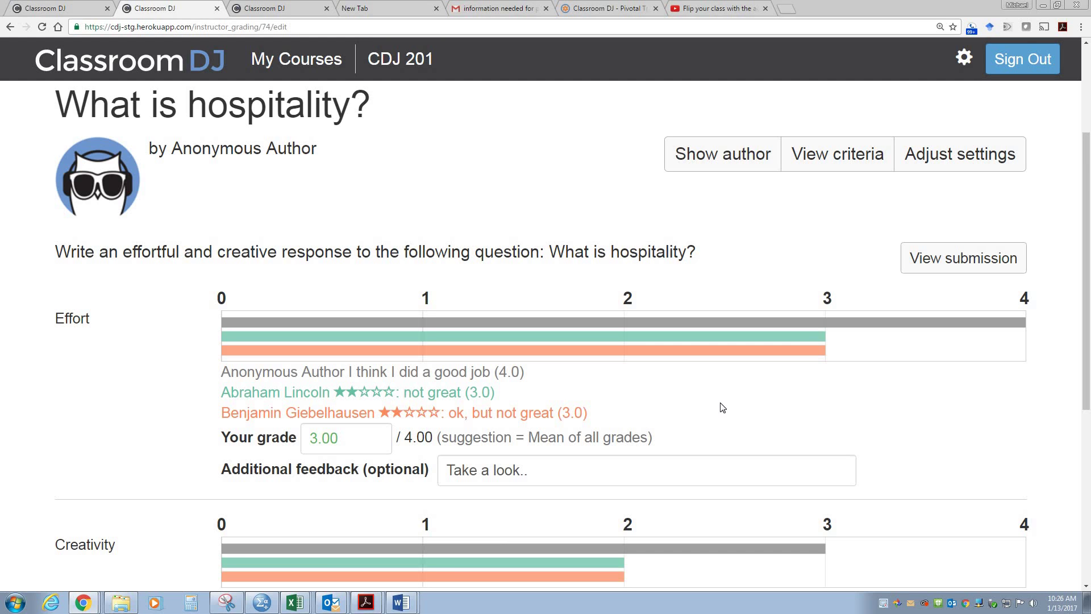
pyautogui.scroll(-1, 722, 407)
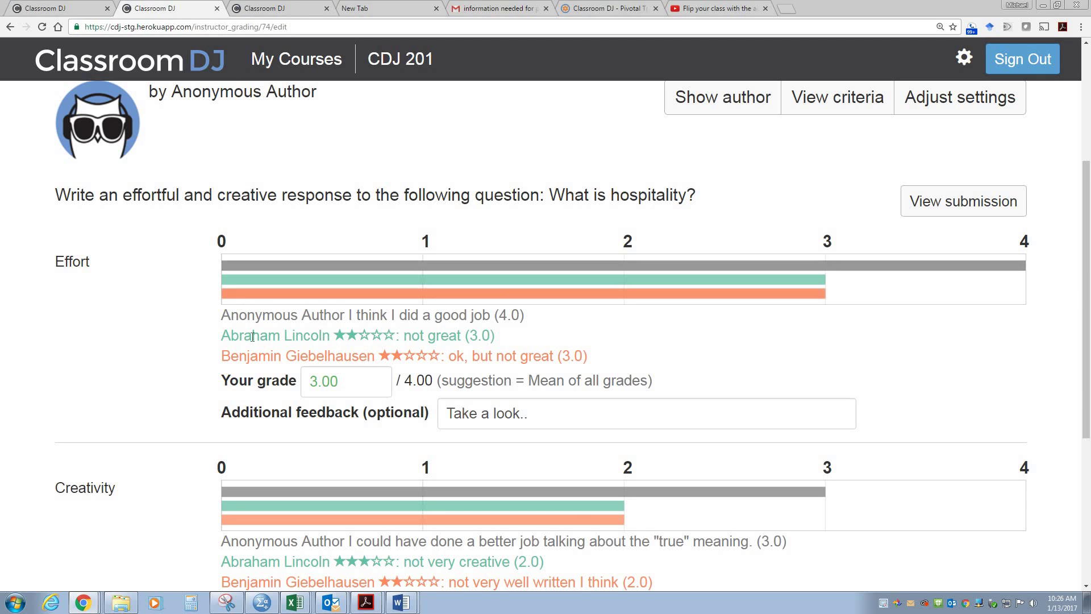
pyautogui.moveTo(231, 335); pyautogui.dragTo(621, 358)
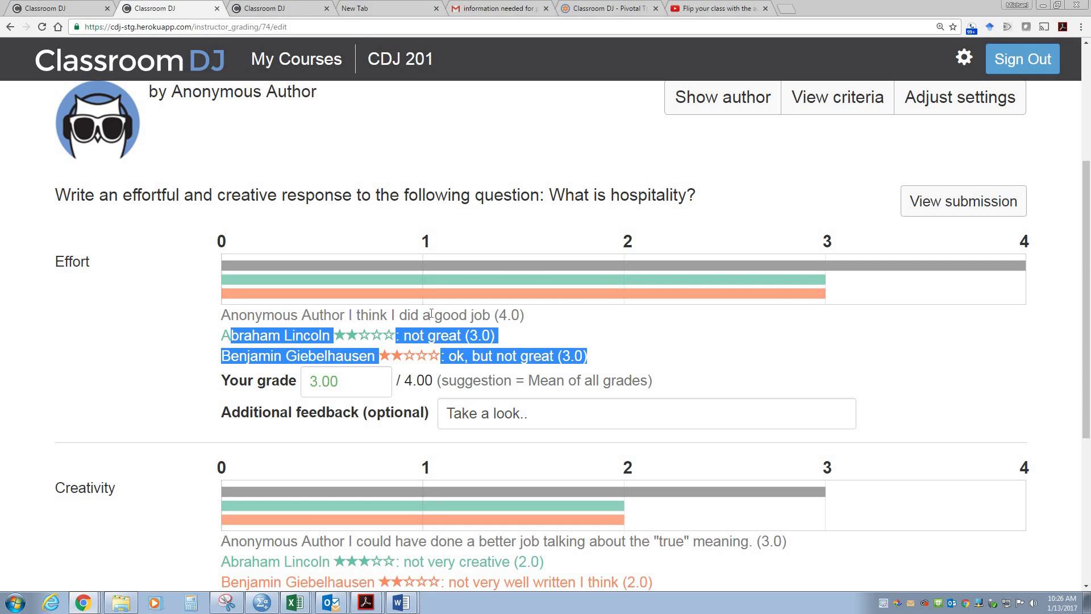
pyautogui.click(800, 276)
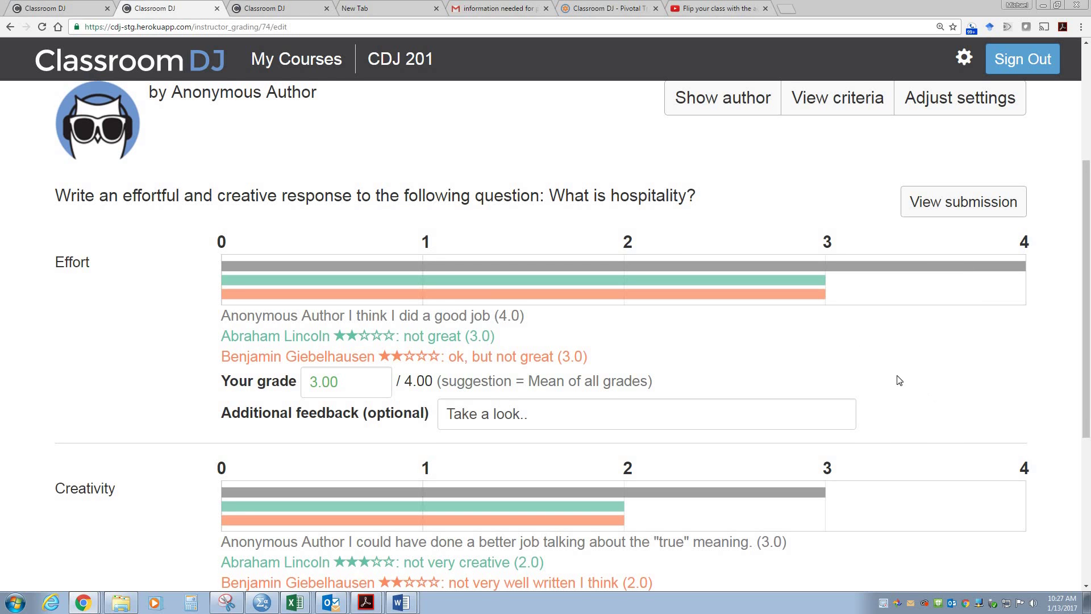
# View the student's submission text and close it
pyautogui.scroll(1, 954, 262)
pyautogui.click(966, 262)
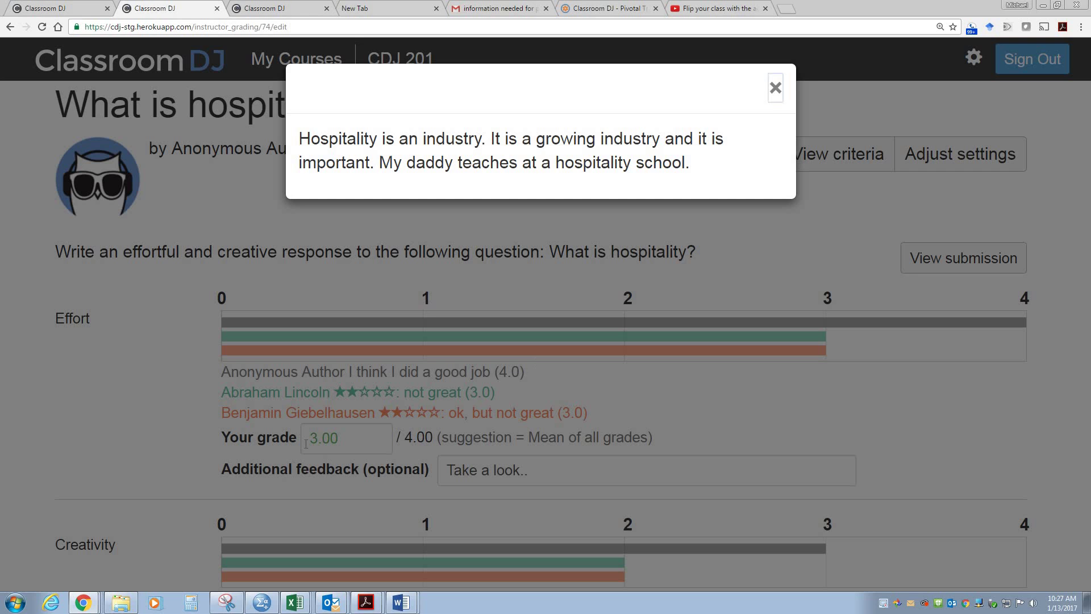
pyautogui.click(775, 90)
# Inspect the instructor grade, additional feedback and peer reviewer star ratings for the Effort criterion
pyautogui.click(337, 438)
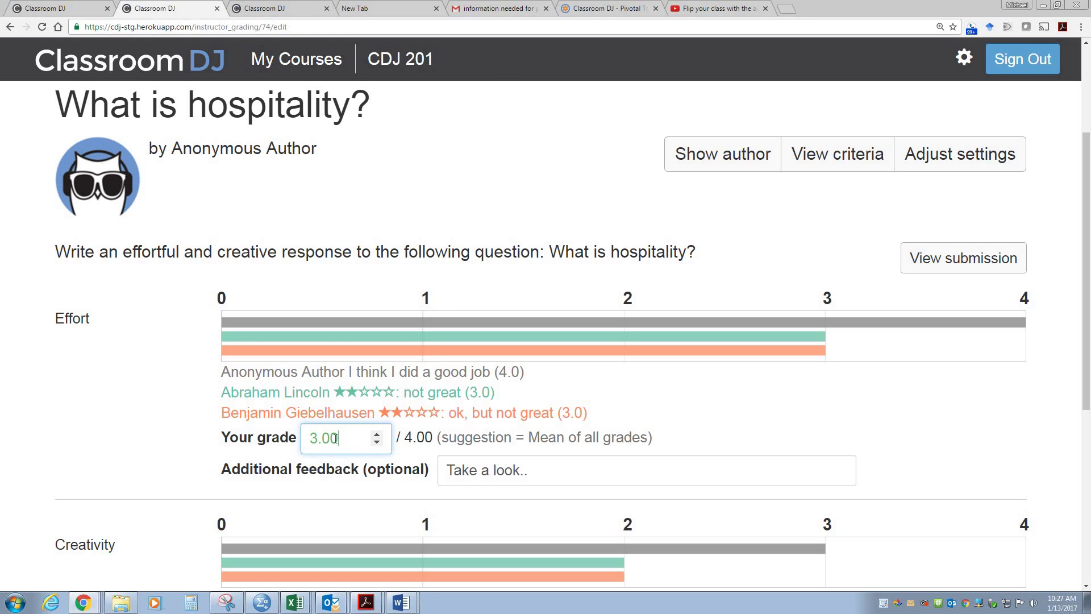
pyautogui.click(789, 410)
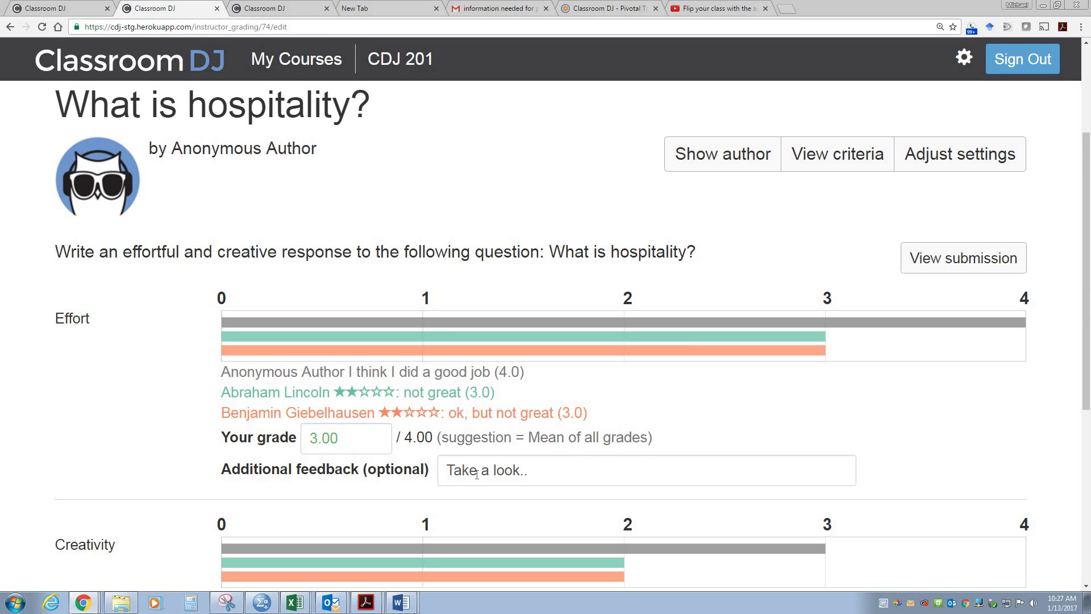
pyautogui.click(588, 473)
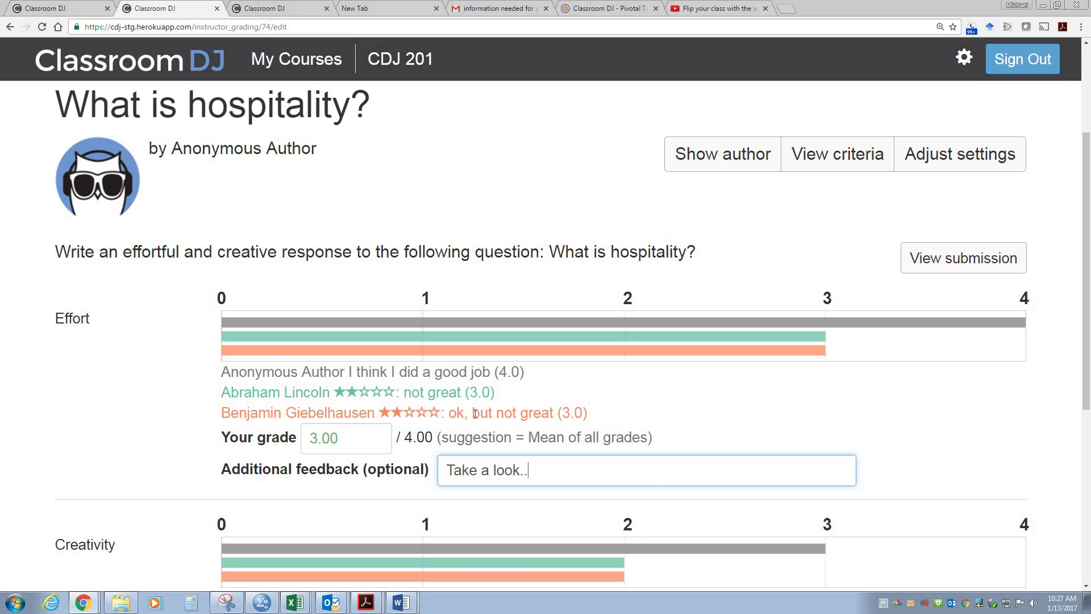
pyautogui.click(340, 392)
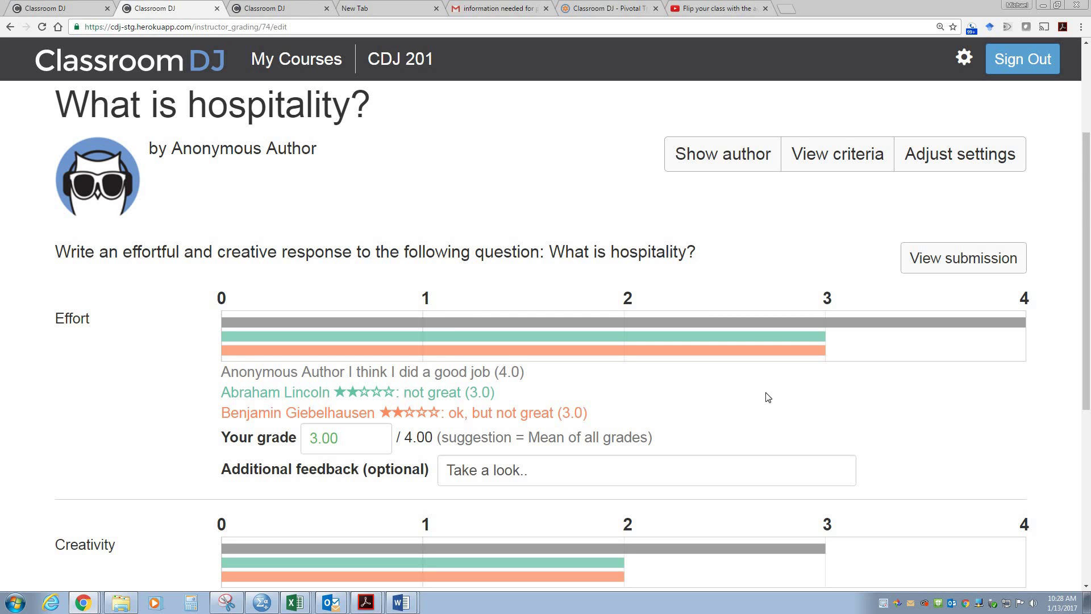
# Review the Creativity grades and the score summary table comparing own, other, suggested and instructor scores
pyautogui.scroll(-3, 761, 400)
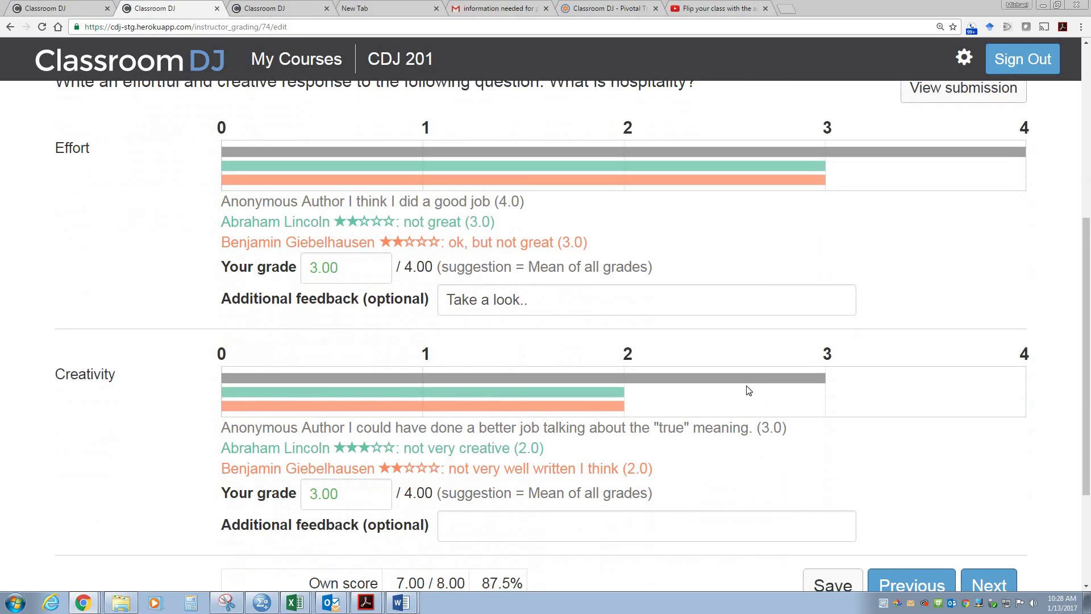
pyautogui.scroll(-3, 746, 403)
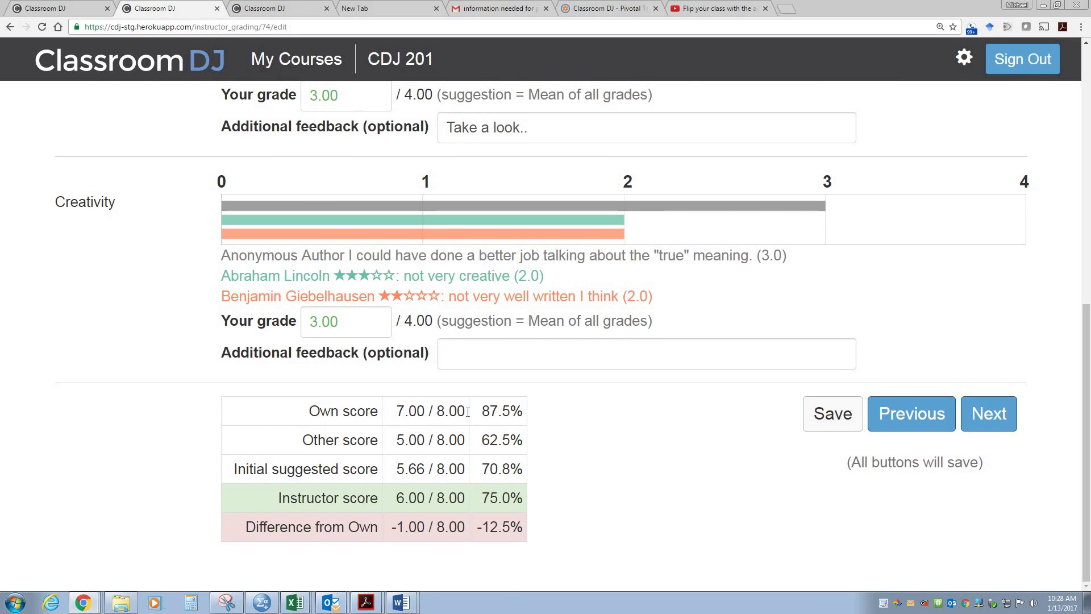
pyautogui.moveTo(310, 410); pyautogui.dragTo(525, 527)
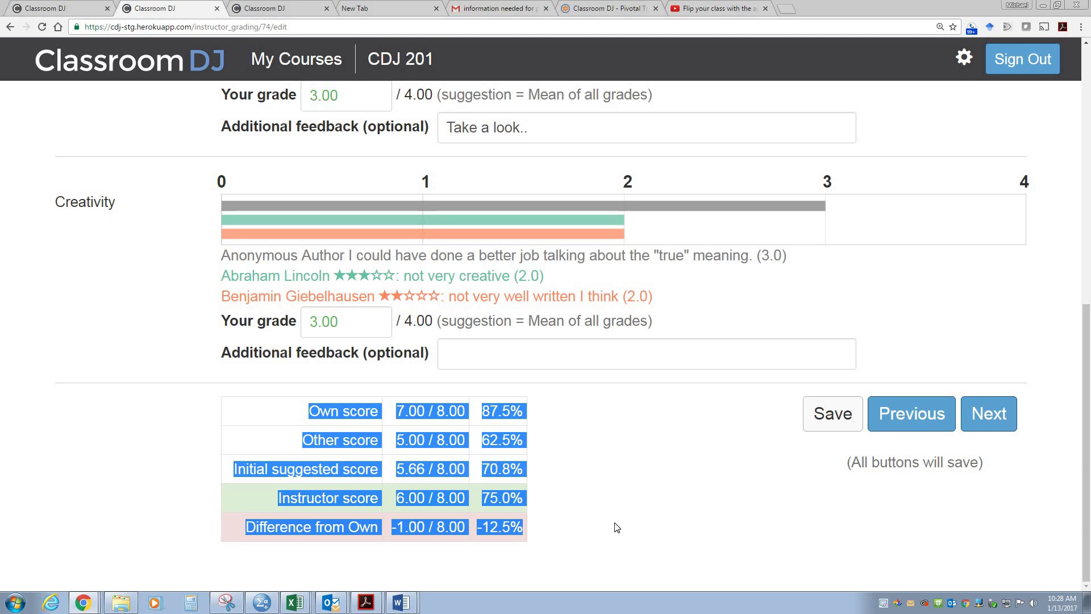
# Save the grades, move to the next submission, and look over its peer grades and score summary
pyautogui.click(998, 423)
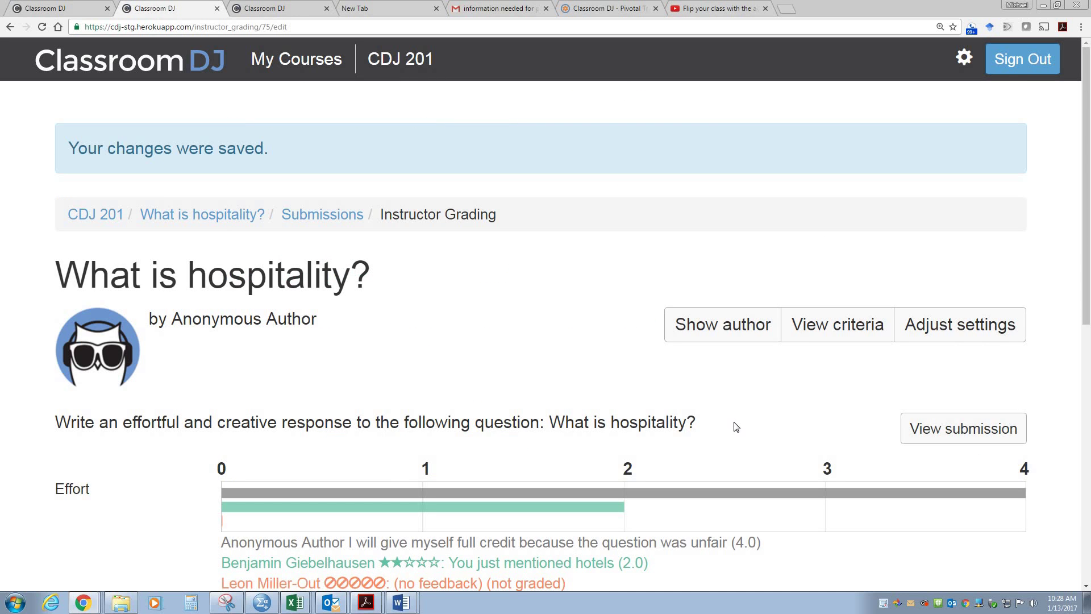
pyautogui.scroll(-5, 737, 426)
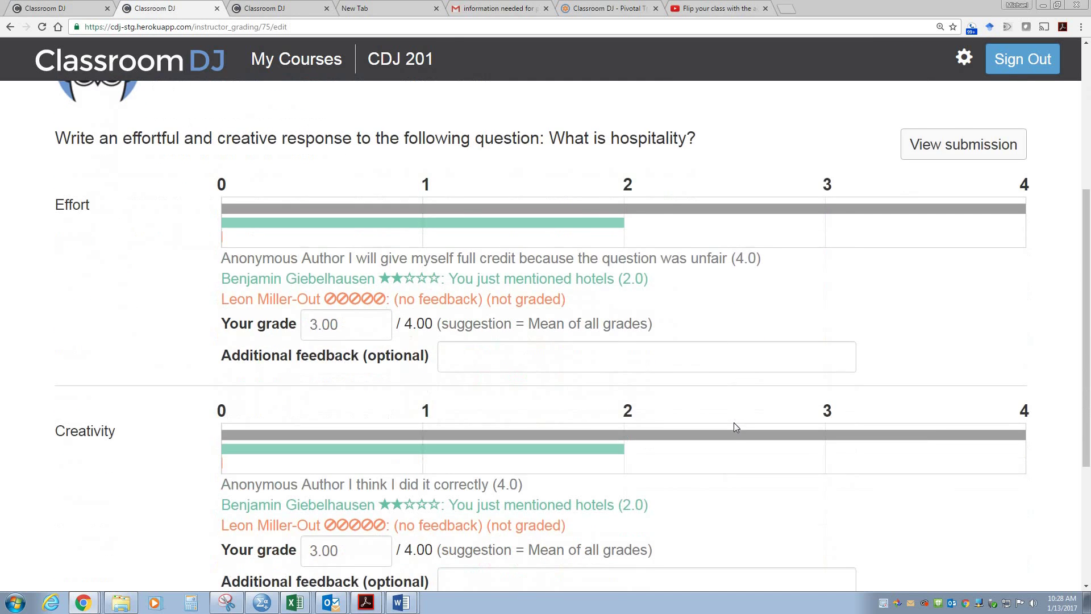
pyautogui.scroll(-4, 734, 421)
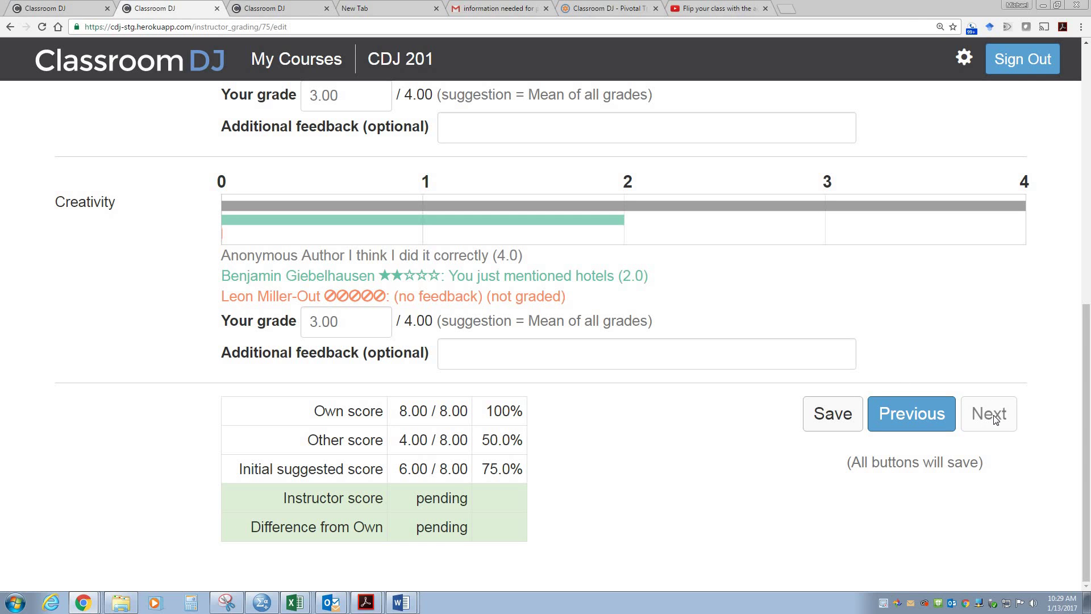
pyautogui.scroll(5, 722, 513)
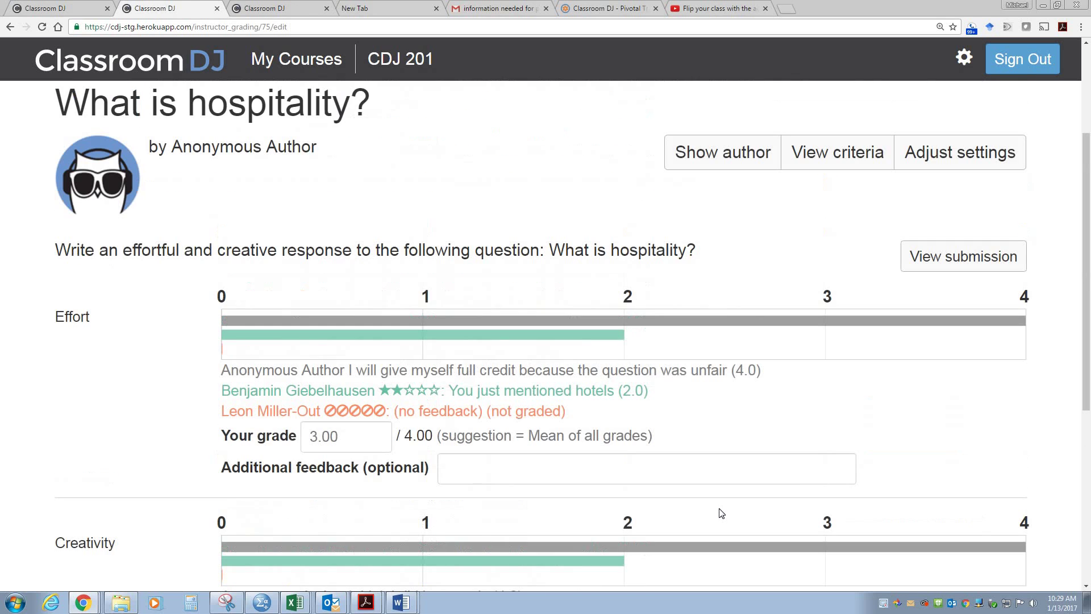